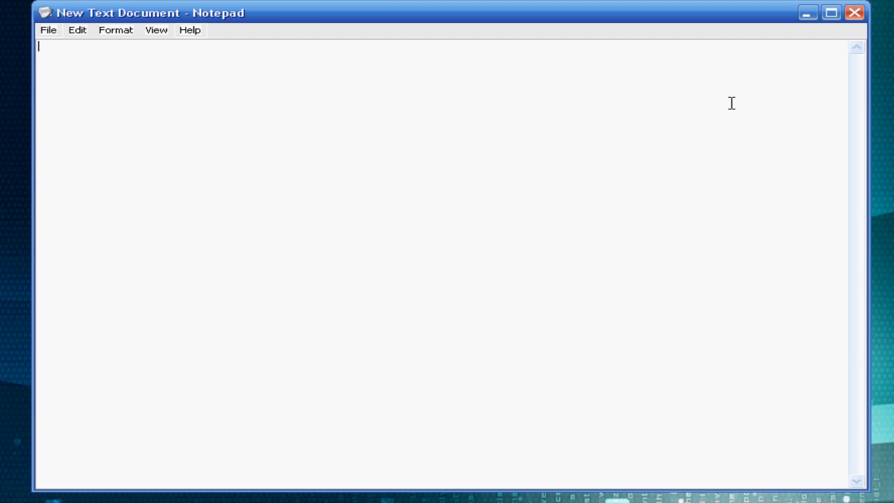
Write the opening tags <html>, <body> and <center>, each on its own line, at the start of the empty document.
{"action": "type", "text": "<"}
{"action": "type", "text": "htlm"}
{"action": "key", "text": "BackSpace"}
{"action": "key", "text": "BackSpace"}
{"action": "type", "text": "ml>"}
{"action": "key", "text": "Return"}
{"action": "type", "text": "<body>"}
{"action": "key", "text": "Return"}
{"action": "type", "text": ",center>"}
{"action": "key", "text": "Return"}
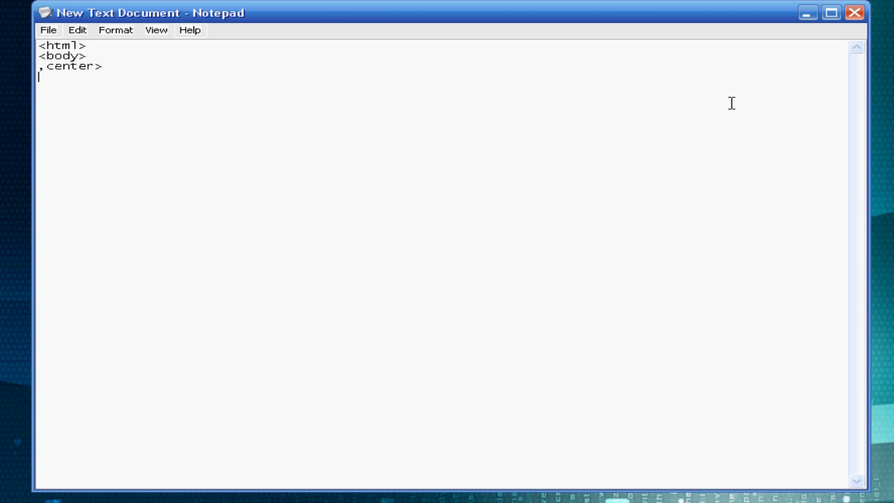
{"action": "left_click", "coordinate": [46, 66]}
{"action": "key", "text": "BackSpace"}
{"action": "type", "text": "<"}
{"action": "left_click", "coordinate": [200, 72]}
{"action": "type", "text": "<"}
{"action": "type", "text": "iframes"}
{"action": "key", "text": "BackSpace"}
{"action": "type", "text": "src="}
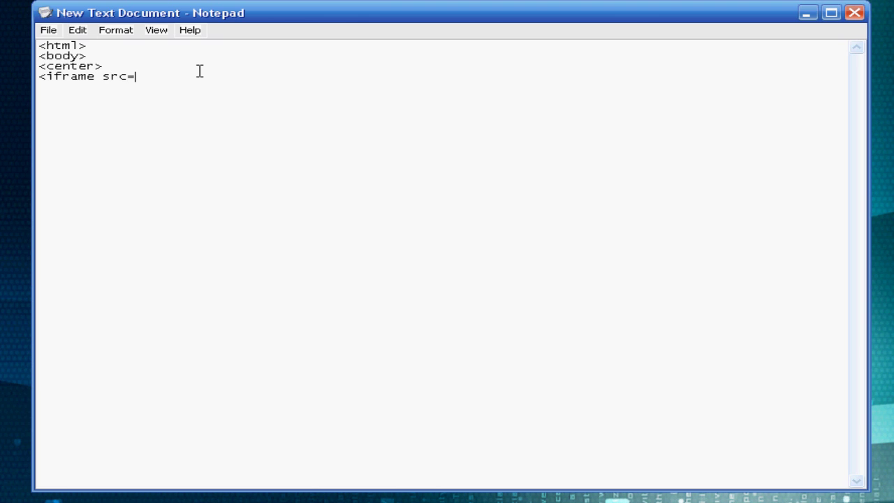
{"action": "type", "text": "'htt"}
{"action": "key", "text": "BackSpace"}
{"action": "type", "text": "tp"}
{"action": "key", "text": "Left"}
{"action": "key", "text": "Left"}
{"action": "key", "text": "Left"}
{"action": "key", "text": "BackSpace"}
{"action": "type", "text": "\""}
{"action": "key", "text": "End"}
{"action": "type", "text": "://google.com"}
{"action": "key", "text": "BackSpace"}
{"action": "type", "text": "\">"}
{"action": "key", "text": "BackSpace"}
Add width="90%" and height="90%" to the iframe tag and end it with a closing angle bracket.
{"action": "type", "text": "wit"}
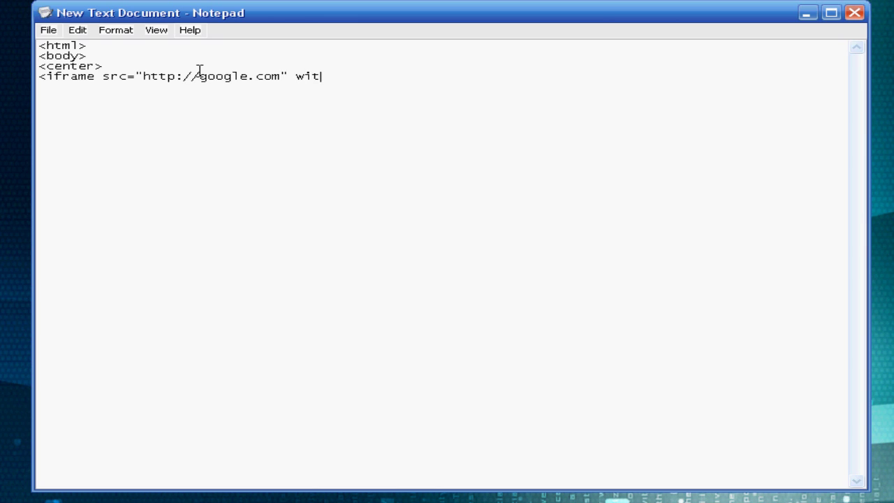
{"action": "key", "text": "BackSpace"}
{"action": "type", "text": "dth=\"90%\" hei"}
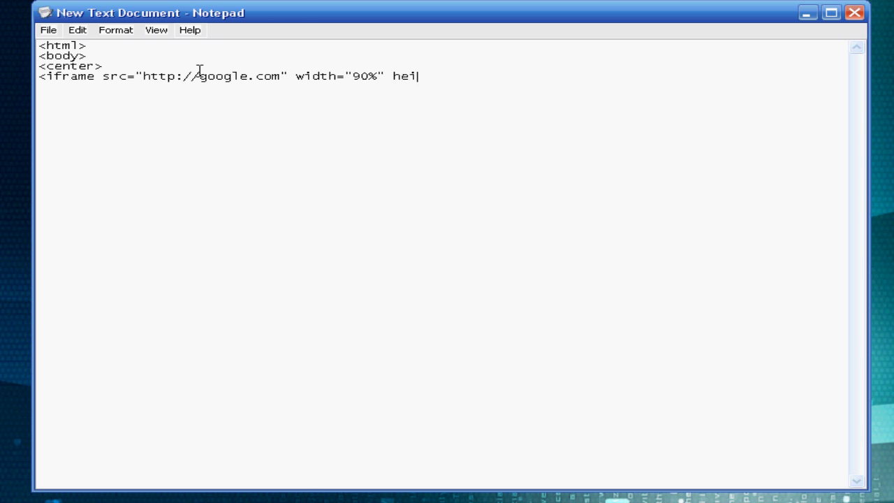
{"action": "type", "text": "ght=\""}
{"action": "type", "text": "90"}
{"action": "type", "text": "%"}
{"action": "type", "text": "\""}
{"action": "type", "text": ">"}
Add the closing tags </iframe>, </center>, </body> and </html> on separate lines below the iframe tag.
{"action": "type", "text": "<"}
{"action": "type", "text": "/iframe"}
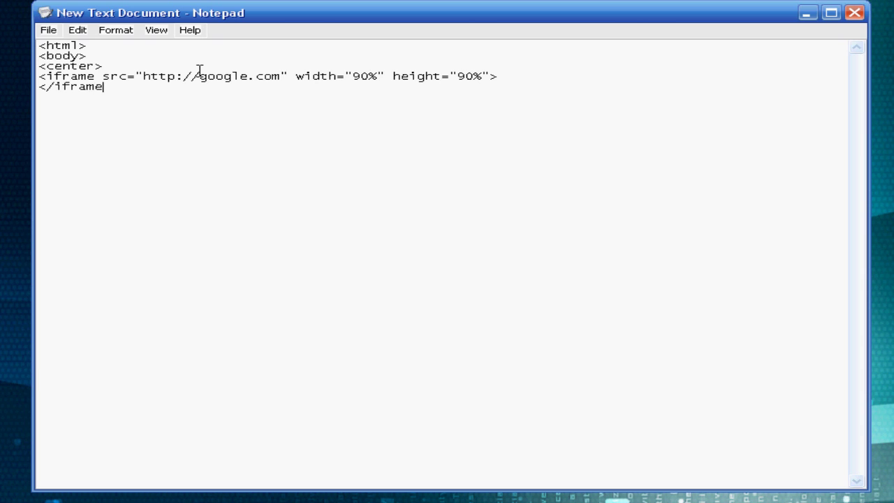
{"action": "type", "text": ">"}
{"action": "key", "text": "Return"}
{"action": "type", "text": "</center>"}
{"action": "key", "text": "Return"}
{"action": "type", "text": "</body."}
{"action": "key", "text": "Return"}
{"action": "key", "text": "BackSpace"}
{"action": "key", "text": "BackSpace"}
{"action": "type", "text": ">"}
{"action": "key", "text": "Return"}
{"action": "type", "text": "</html>"}
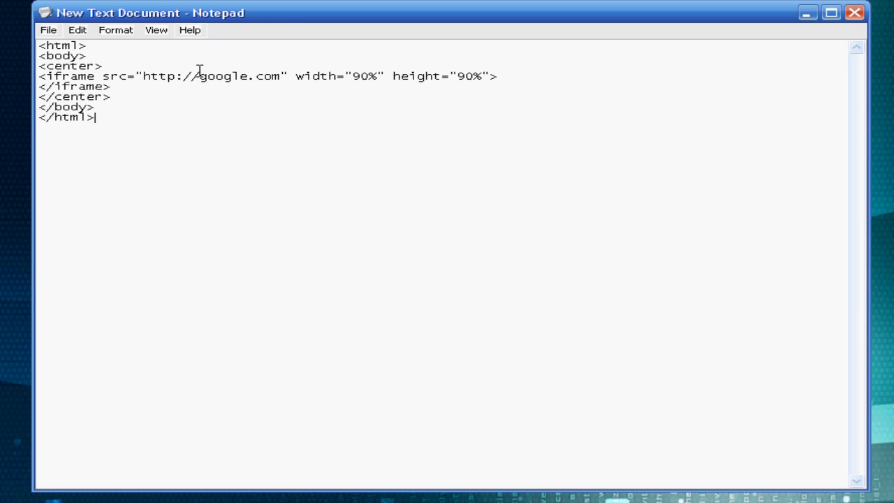
{"action": "left_click", "coordinate": [48, 30]}
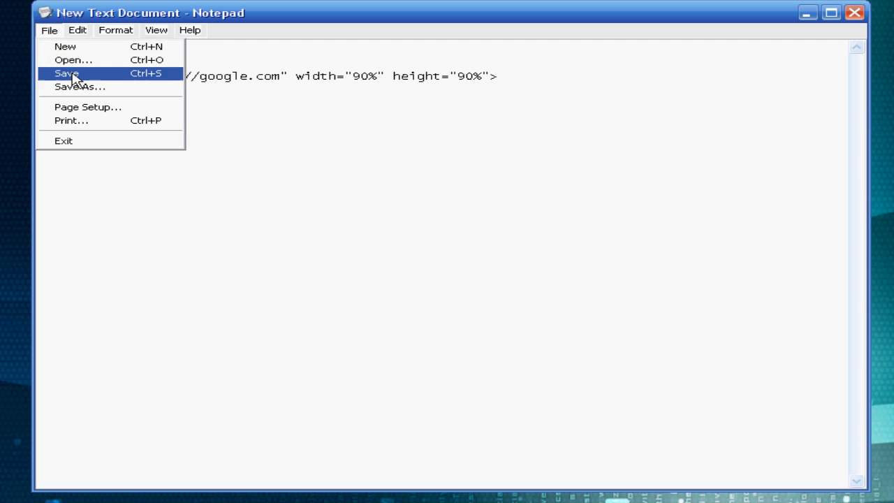
{"action": "left_click", "coordinate": [269, 214]}
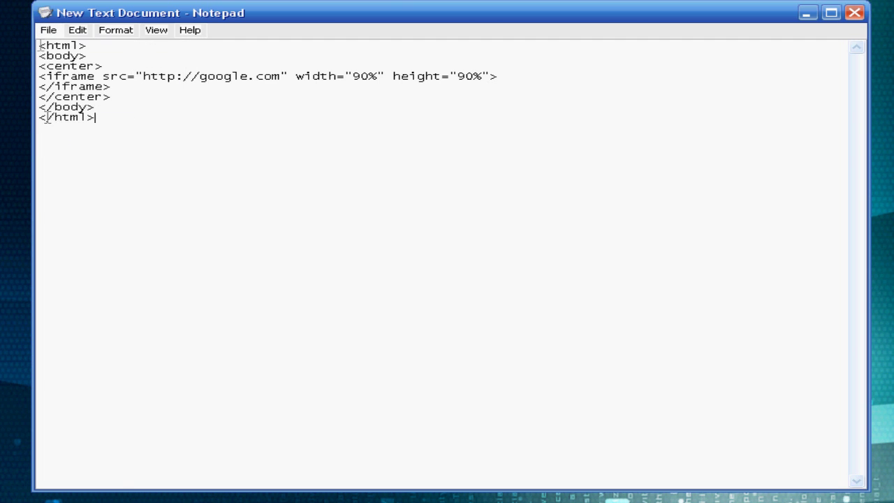
{"action": "left_click", "coordinate": [49, 31]}
{"action": "left_click", "coordinate": [70, 88]}
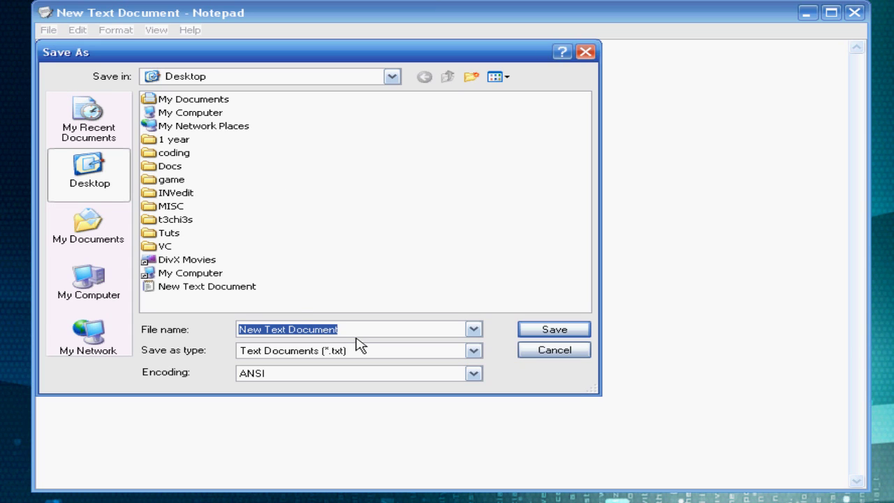
{"action": "type", "text": "aSD.html"}
{"action": "left_click", "coordinate": [574, 353]}
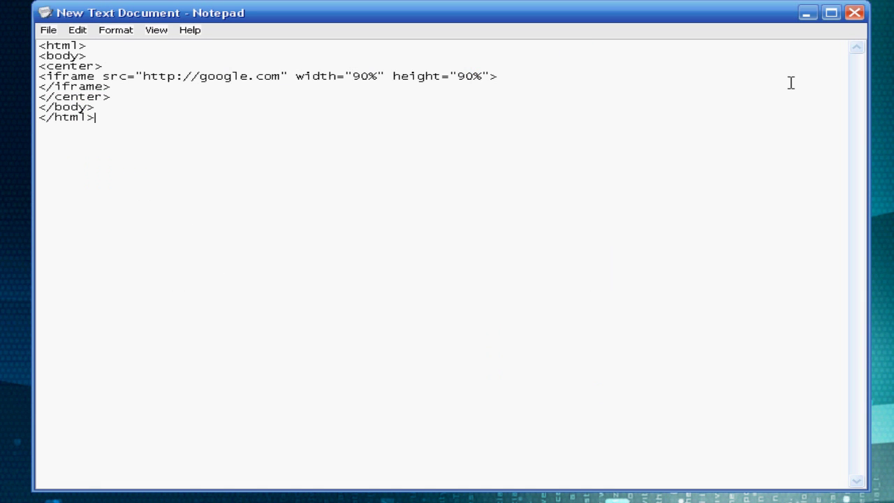
Minimize the code document and move the HTML file "1" onto the empty area of the desktop.
{"action": "left_click", "coordinate": [806, 14]}
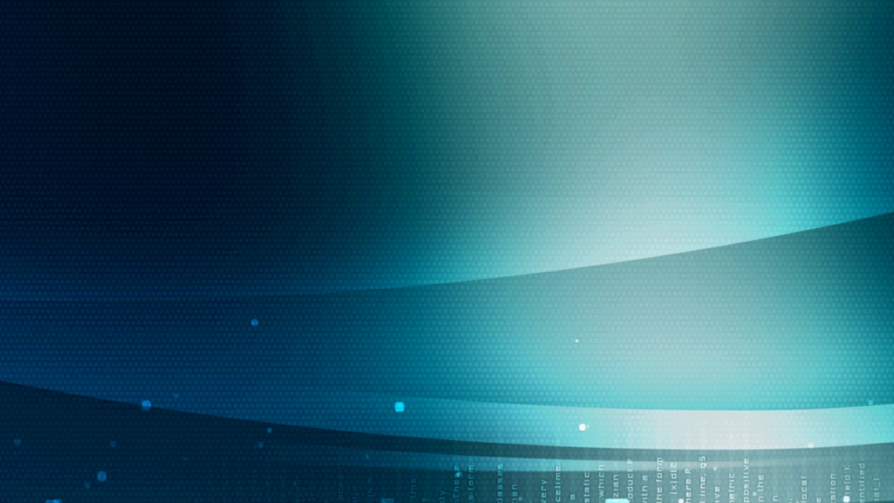
{"action": "left_click_drag", "start_coordinate": [0, 187], "coordinate": [154, 147]}
{"action": "left_click_drag", "start_coordinate": [102, 164], "coordinate": [196, 174]}
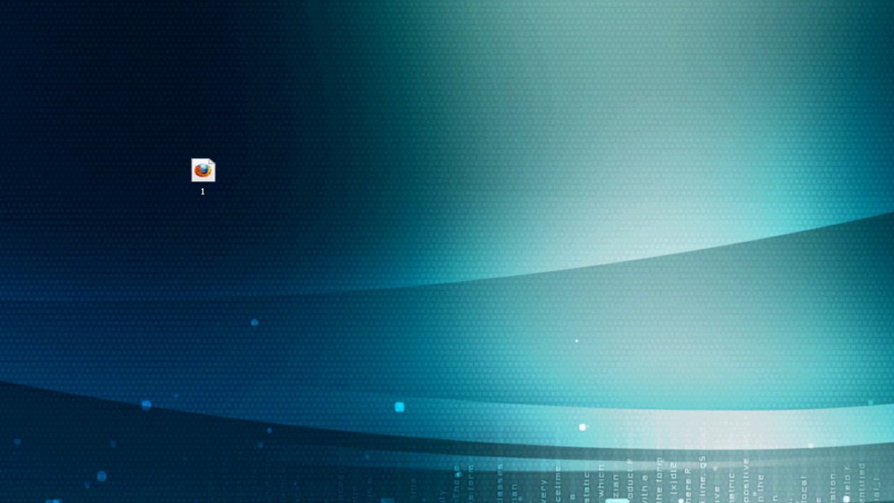
{"action": "key", "text": "Escape"}
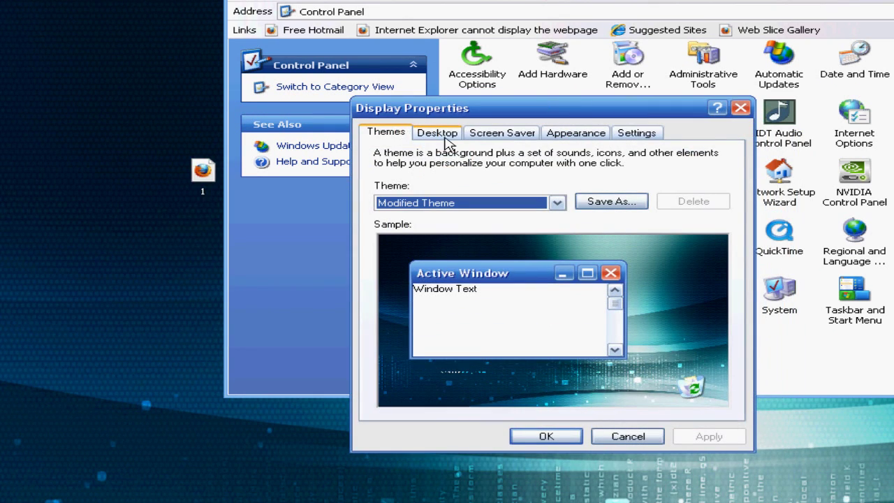
Browse for a new desktop background file in the Desktop folder from Display Properties.
{"action": "left_click", "coordinate": [441, 138]}
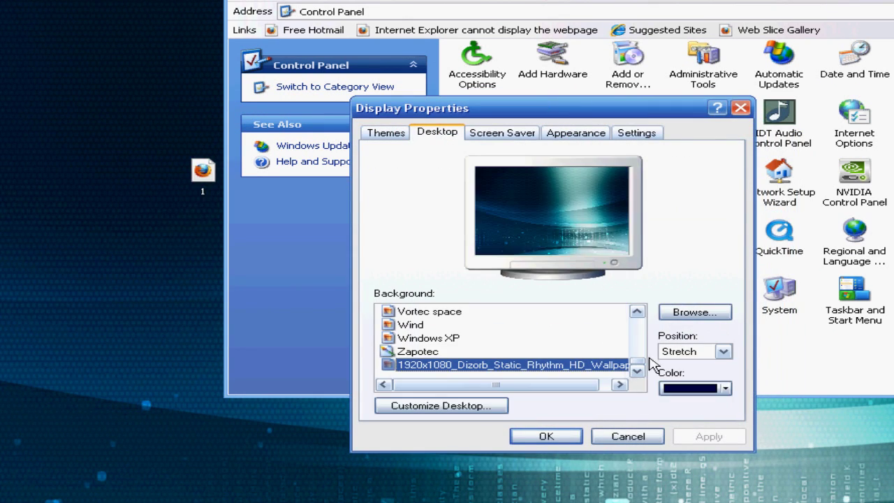
{"action": "left_click", "coordinate": [691, 315]}
{"action": "left_click", "coordinate": [765, 155]}
{"action": "left_click", "coordinate": [407, 250]}
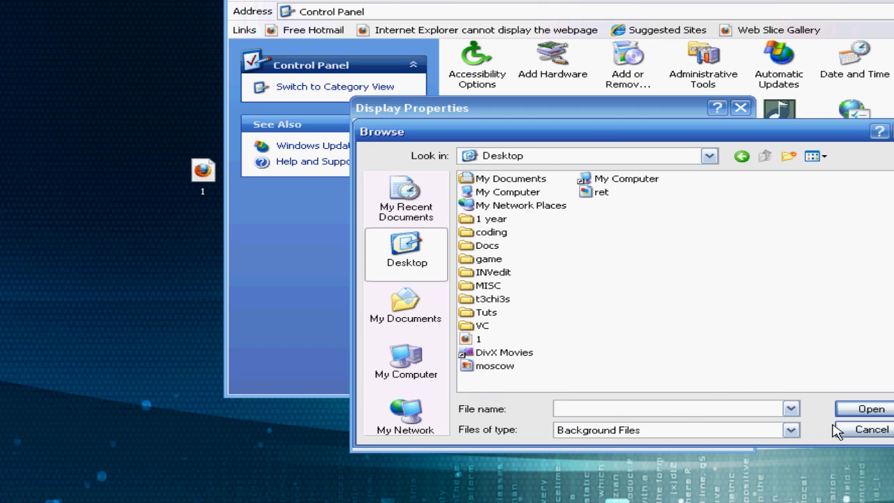
Filter the file list to HTML Documents (*.htm;*.html) and open file "1" as a background choice.
{"action": "left_click", "coordinate": [797, 434]}
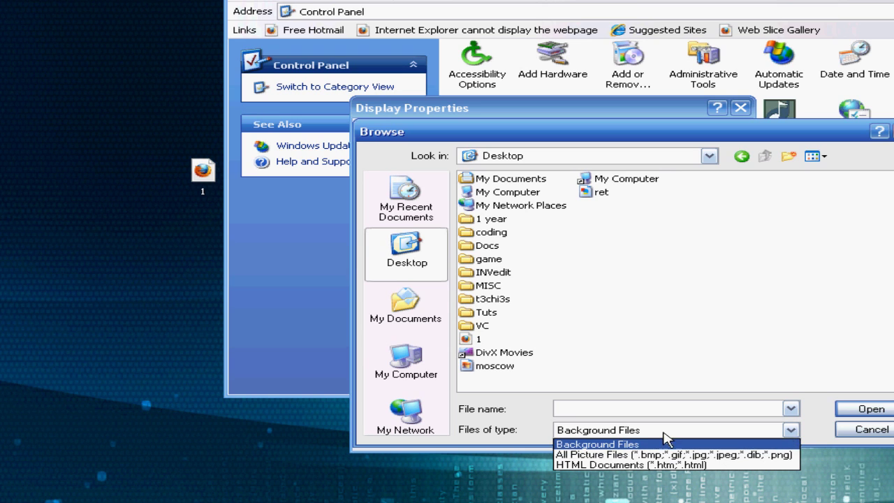
{"action": "left_click", "coordinate": [644, 478]}
{"action": "left_click", "coordinate": [678, 430]}
{"action": "left_click", "coordinate": [629, 465]}
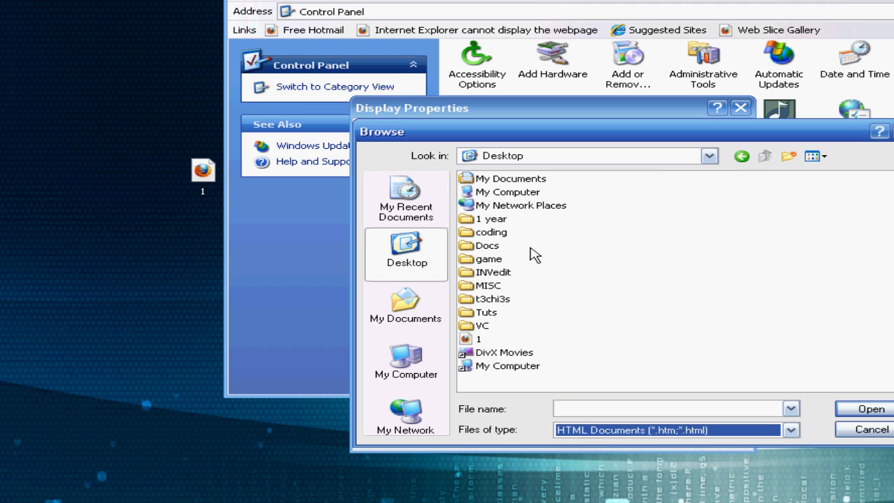
{"action": "left_click", "coordinate": [478, 339]}
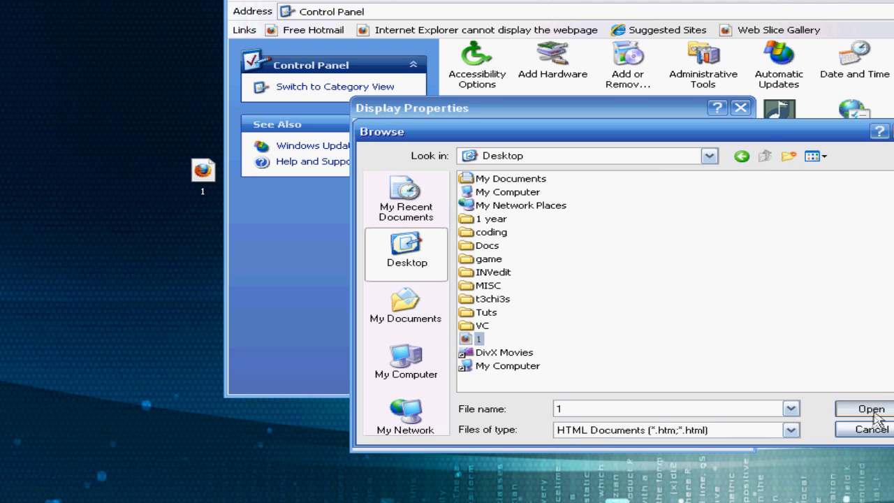
{"action": "left_click", "coordinate": [872, 414]}
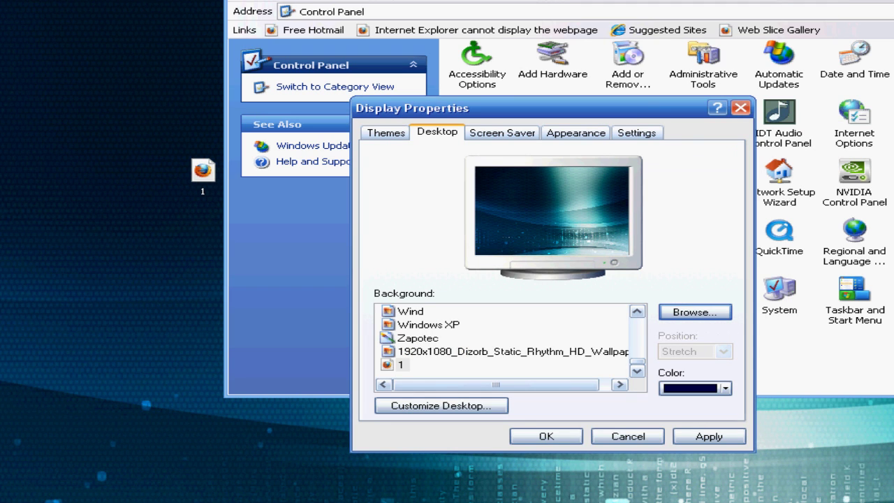
Apply "1" as the desktop background and accept the display settings.
{"action": "left_click", "coordinate": [408, 373]}
{"action": "left_click", "coordinate": [707, 438]}
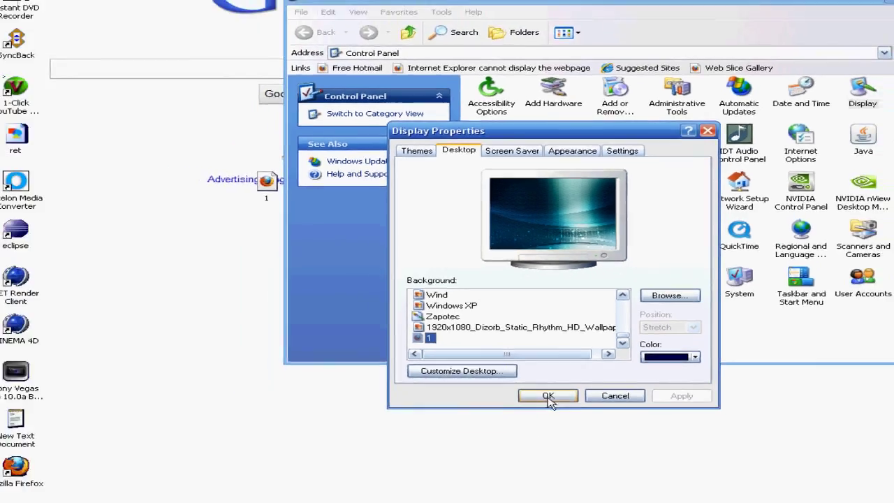
{"action": "left_click", "coordinate": [546, 436]}
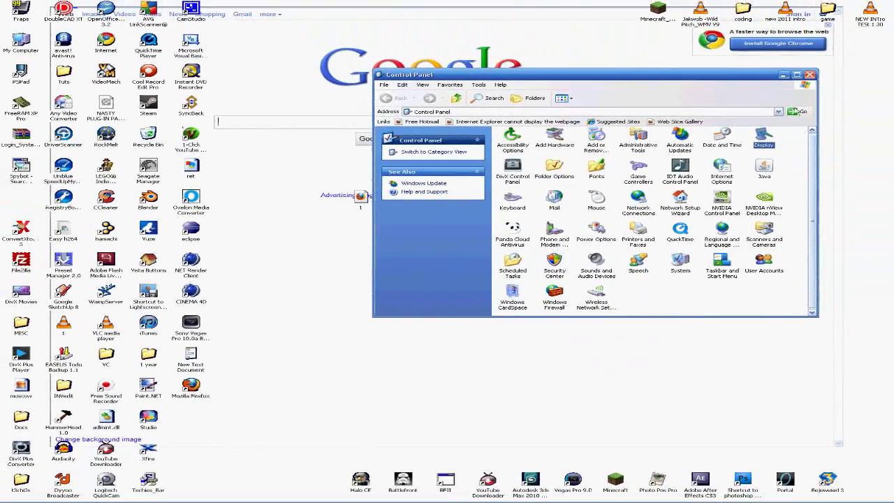
Close Control Panel and move the "1" icon off the web page, beneath the NEW INTro TEST 1 30 icon.
{"action": "left_click", "coordinate": [809, 74]}
{"action": "left_click_drag", "start_coordinate": [523, 190], "coordinate": [869, 40]}
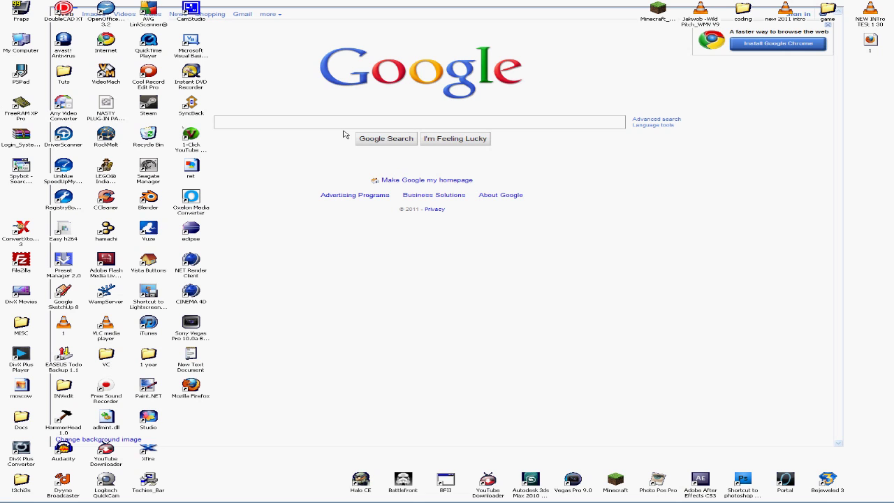
Search the desktop Google page for "t3h techies", view the Basic Sony SoundForge Pro 10 Tutorial result, and go back to the Google page.
{"action": "type", "text": "t3h techies"}
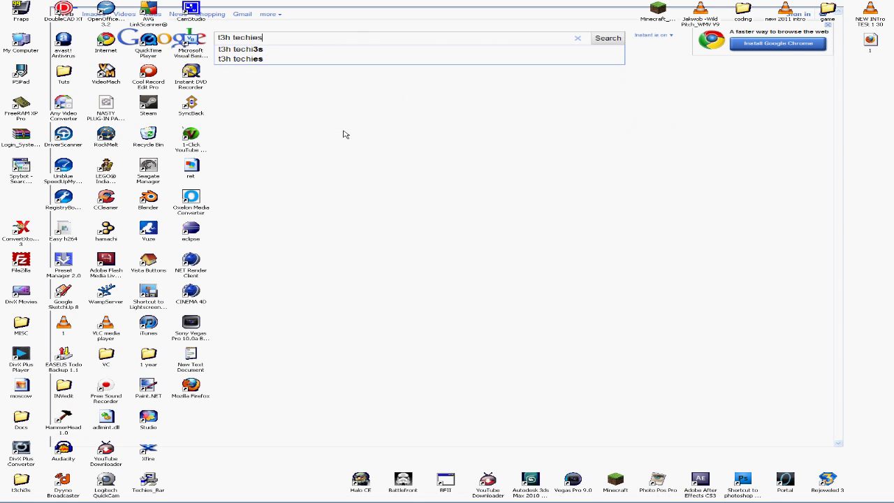
{"action": "key", "text": "Return"}
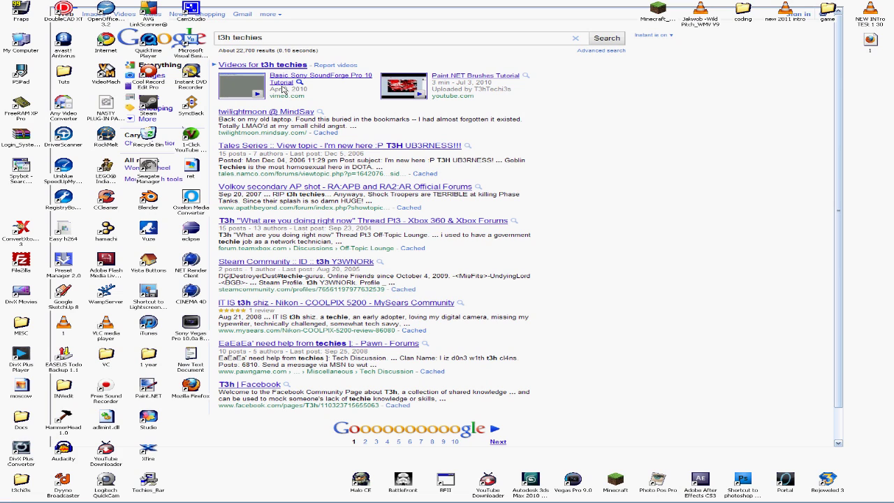
{"action": "left_click", "coordinate": [283, 82]}
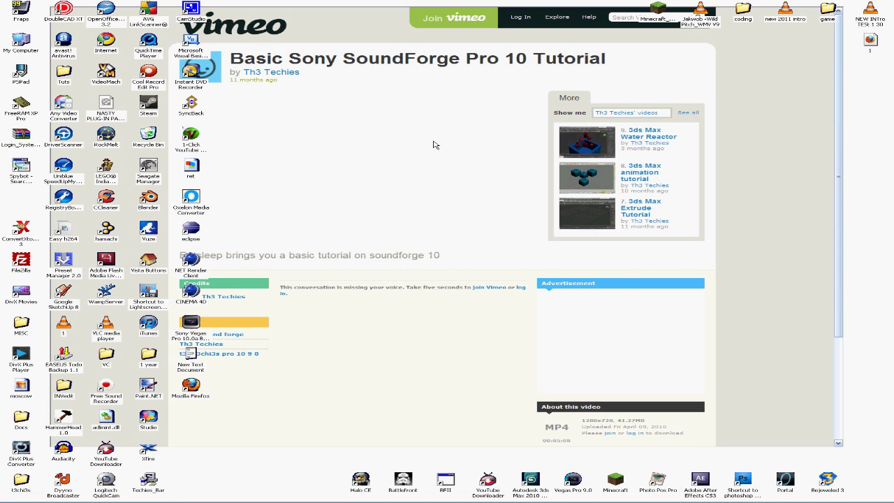
{"action": "key", "text": "alt+Left"}
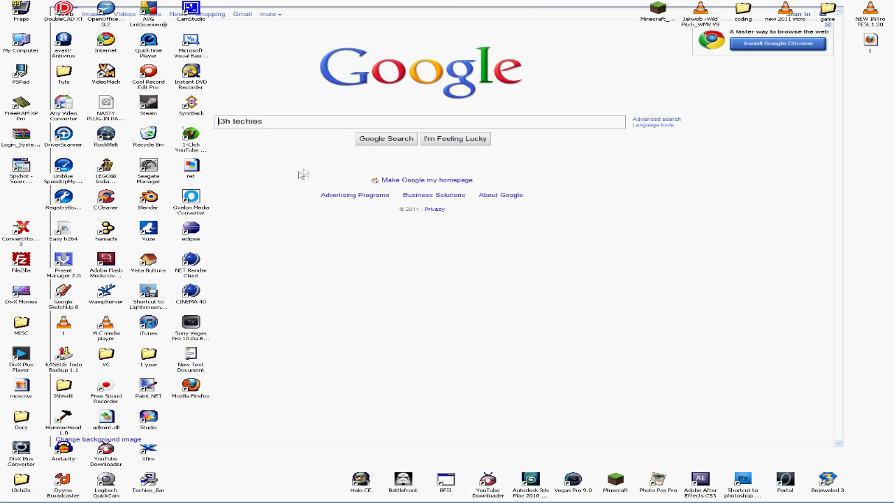